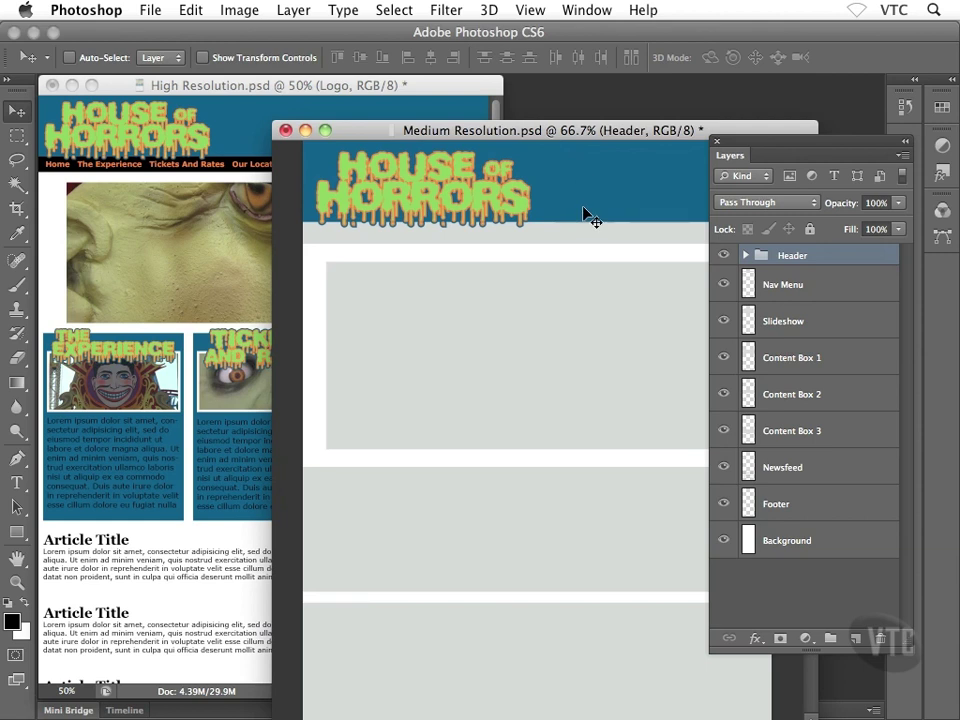
Apply a black (000000) Color Overlay to the Nav Menu layer in Medium Resolution.psd
{"action": "left_click", "coordinate": [785, 285]}
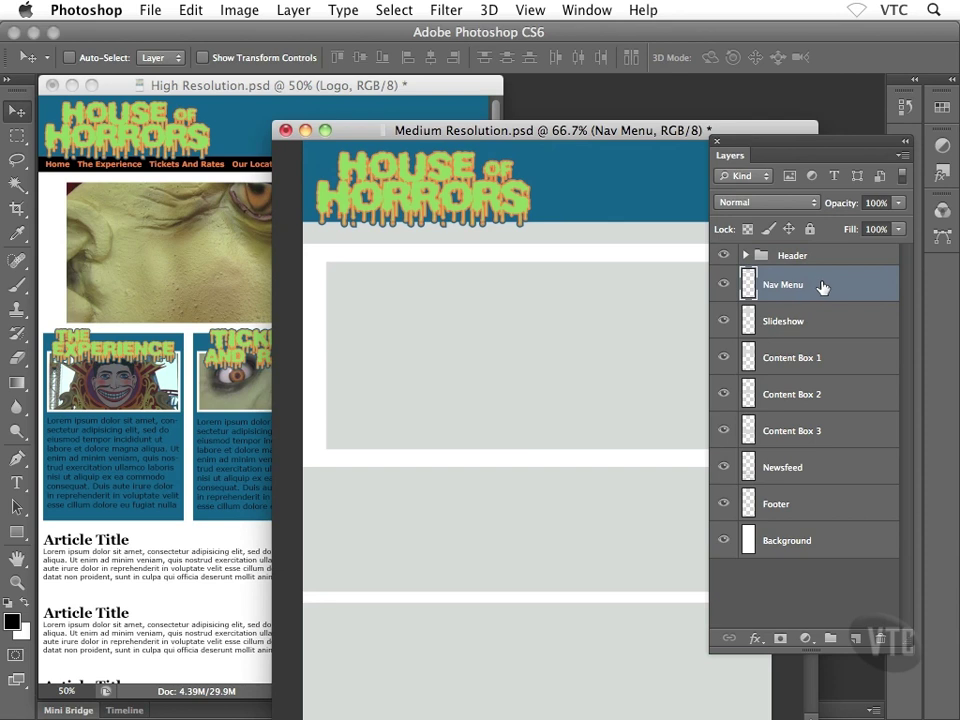
{"action": "double_click", "coordinate": [877, 287]}
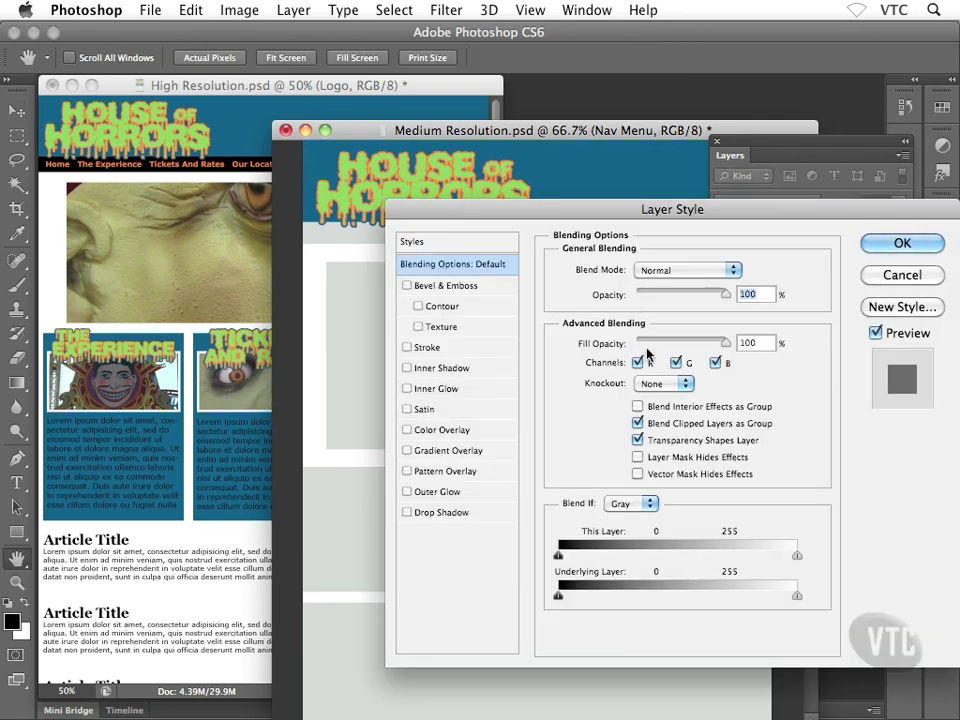
{"action": "left_click", "coordinate": [468, 432]}
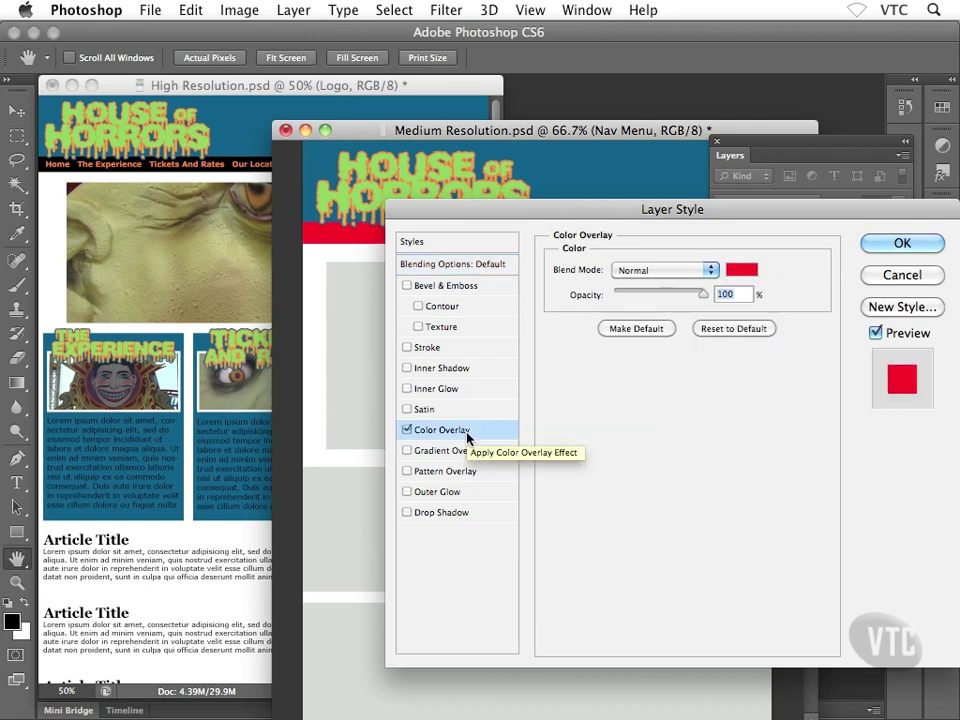
{"action": "left_click", "coordinate": [741, 280]}
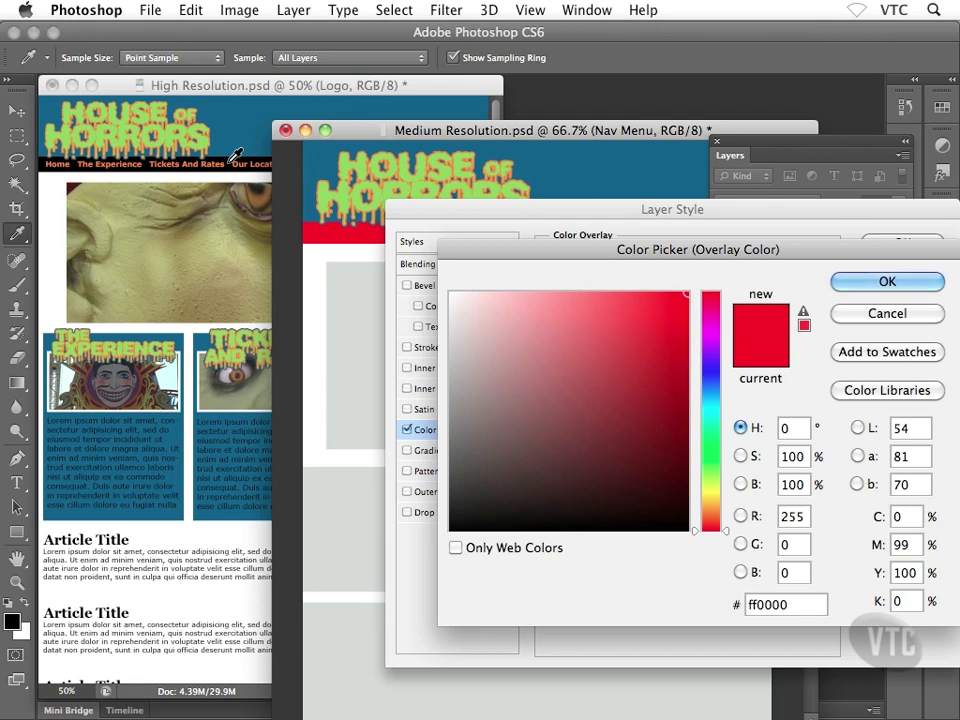
{"action": "left_click_drag", "start_coordinate": [467, 462], "coordinate": [456, 523]}
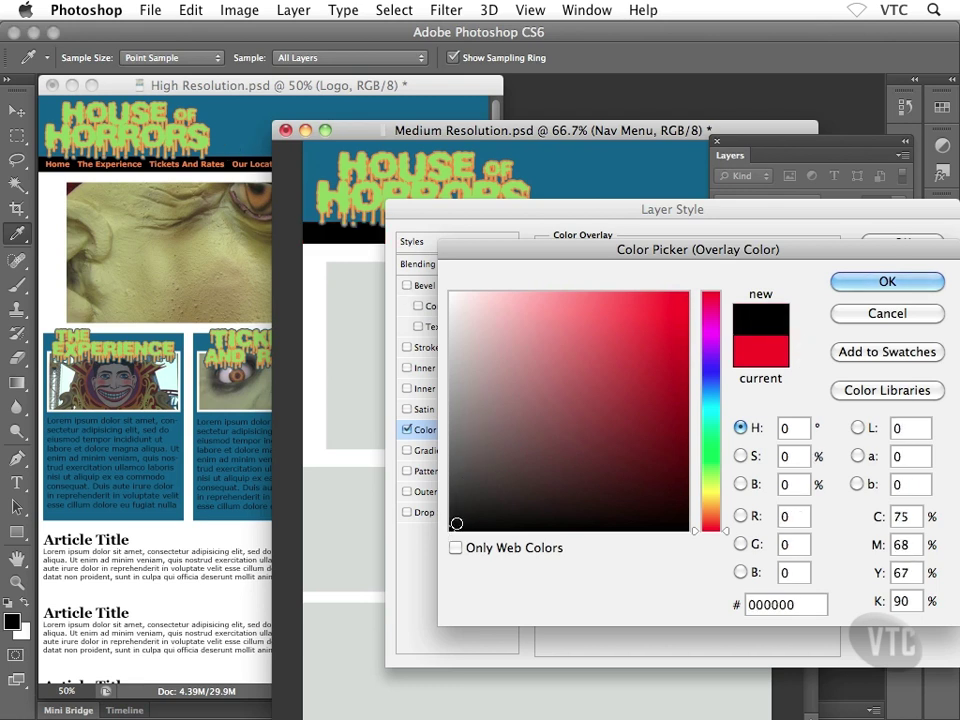
{"action": "left_click", "coordinate": [886, 281]}
{"action": "left_click", "coordinate": [866, 247]}
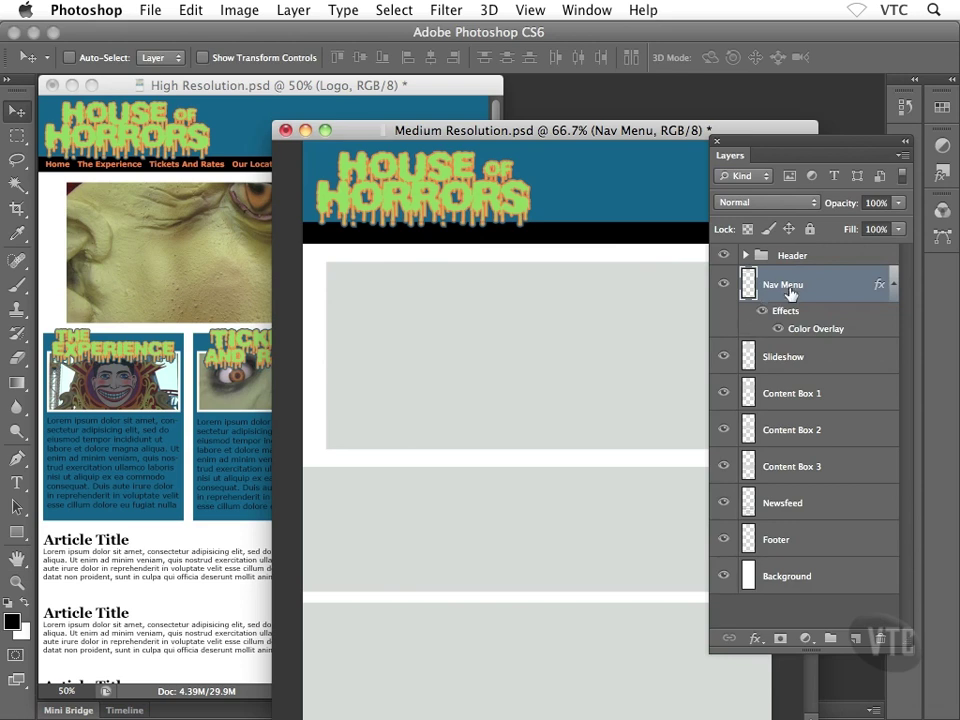
Copy the menu link text layer from the Navigation Menu group of High Resolution.psd into Medium Resolution.psd
{"action": "left_click", "coordinate": [438, 92]}
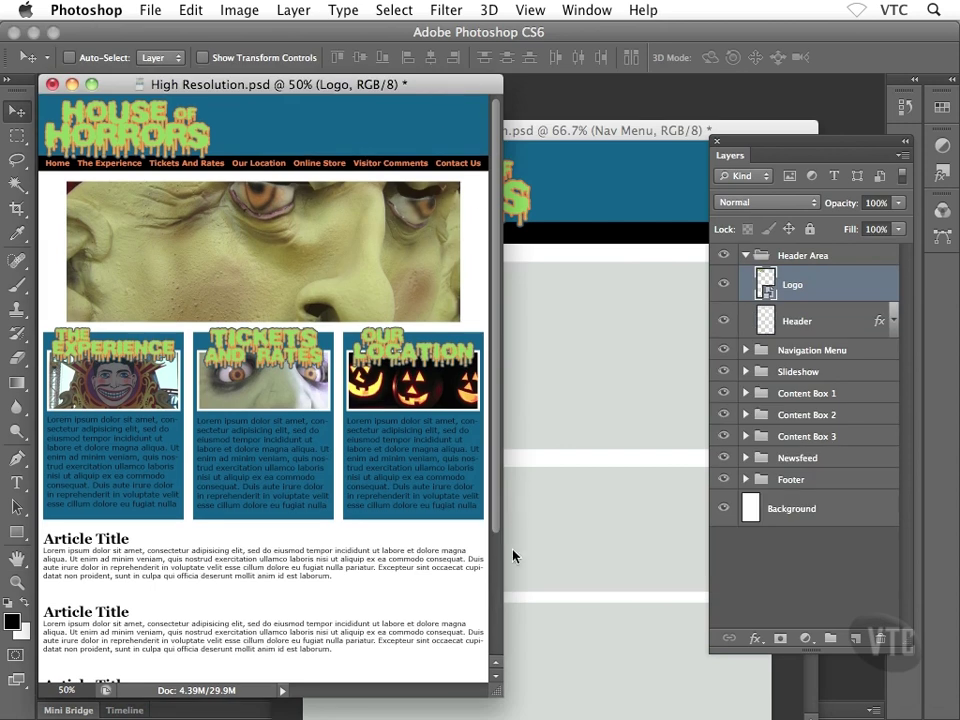
{"action": "left_click_drag", "start_coordinate": [496, 688], "coordinate": [566, 690]}
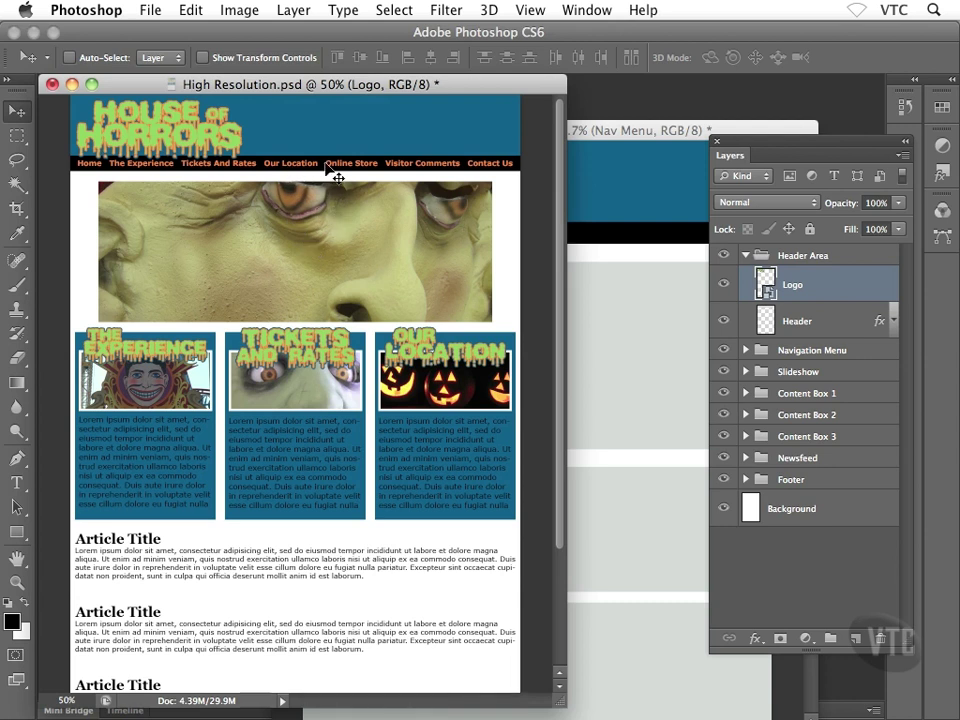
{"action": "left_click", "coordinate": [744, 256]}
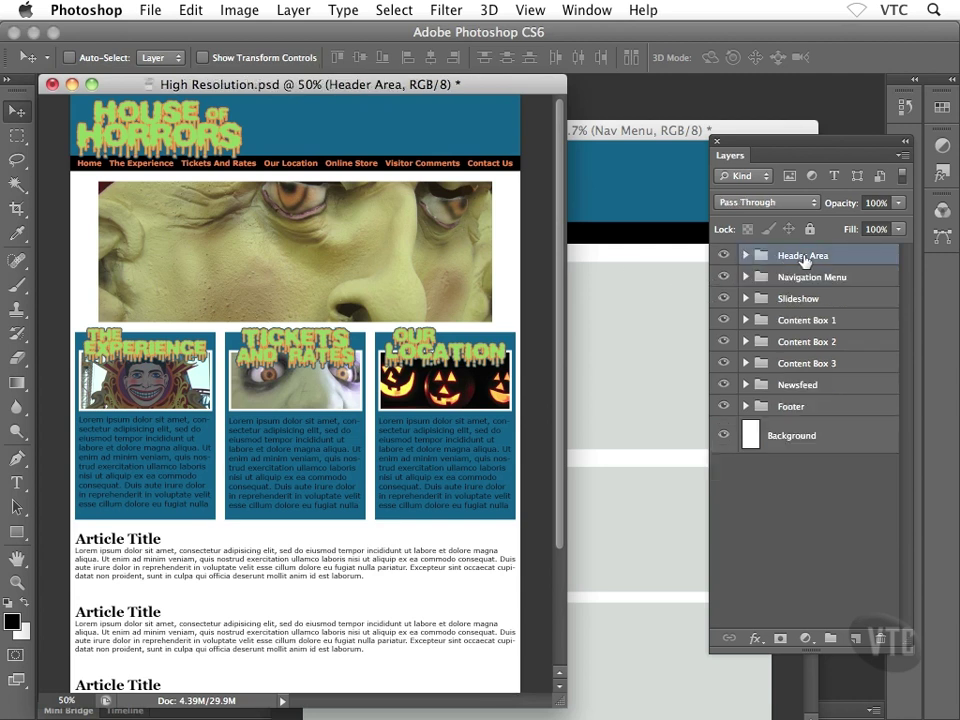
{"action": "left_click", "coordinate": [744, 277]}
{"action": "left_click", "coordinate": [784, 311]}
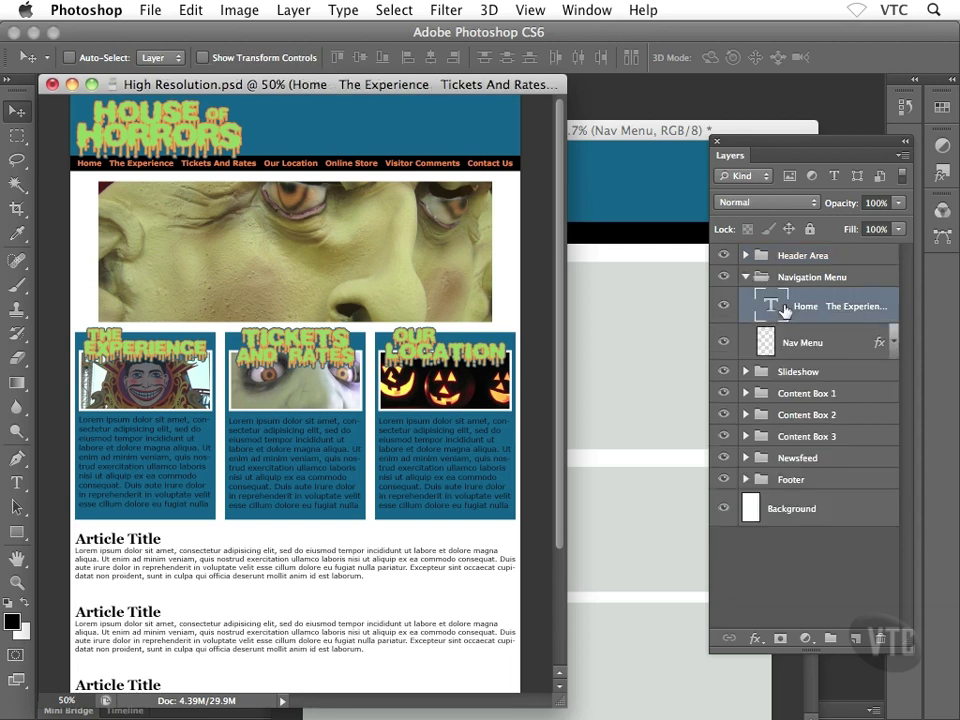
{"action": "left_click", "coordinate": [724, 307]}
{"action": "left_click", "coordinate": [724, 307]}
{"action": "left_click", "coordinate": [724, 307]}
{"action": "left_click", "coordinate": [724, 307]}
{"action": "left_click_drag", "start_coordinate": [791, 307], "coordinate": [638, 294]}
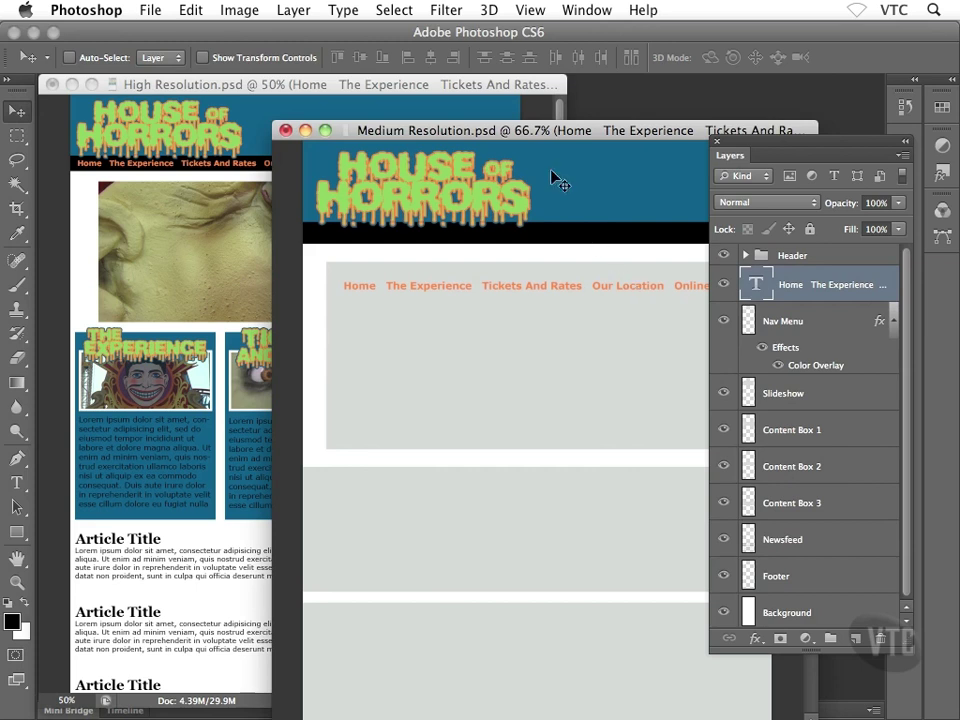
Move the copied menu text onto the black navigation bar, starting just inside the page's left edge
{"action": "left_click_drag", "start_coordinate": [455, 135], "coordinate": [344, 129]}
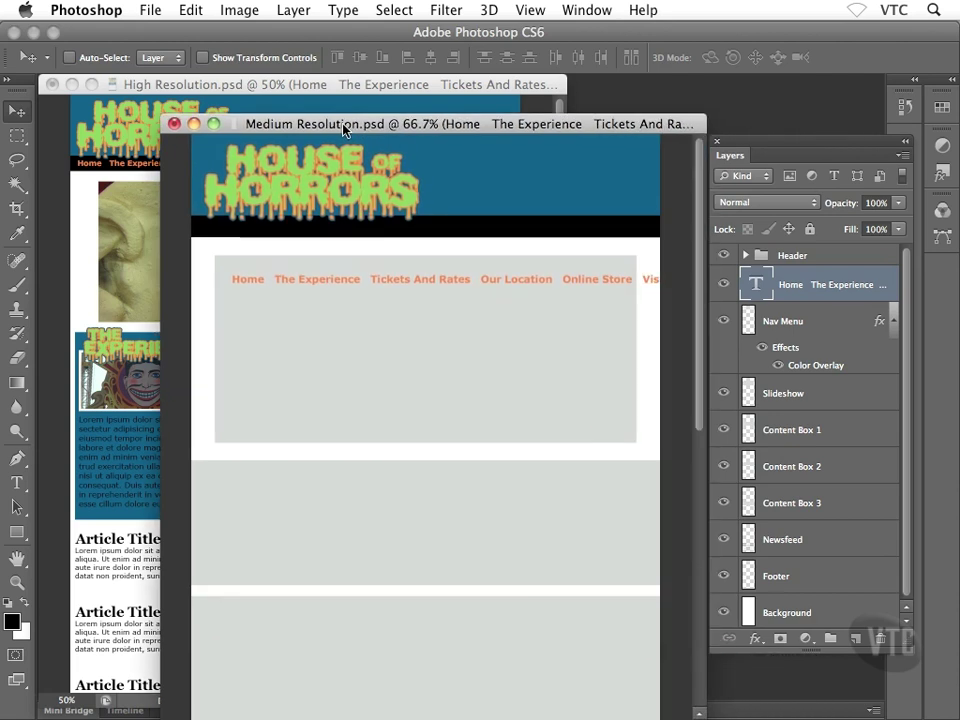
{"action": "left_click_drag", "start_coordinate": [328, 287], "coordinate": [299, 232]}
{"action": "key", "text": "Down"}
{"action": "key", "text": "Down"}
{"action": "key", "text": "Up"}
{"action": "key", "text": "Left"}
{"action": "key", "text": "Left"}
{"action": "key", "text": "Left"}
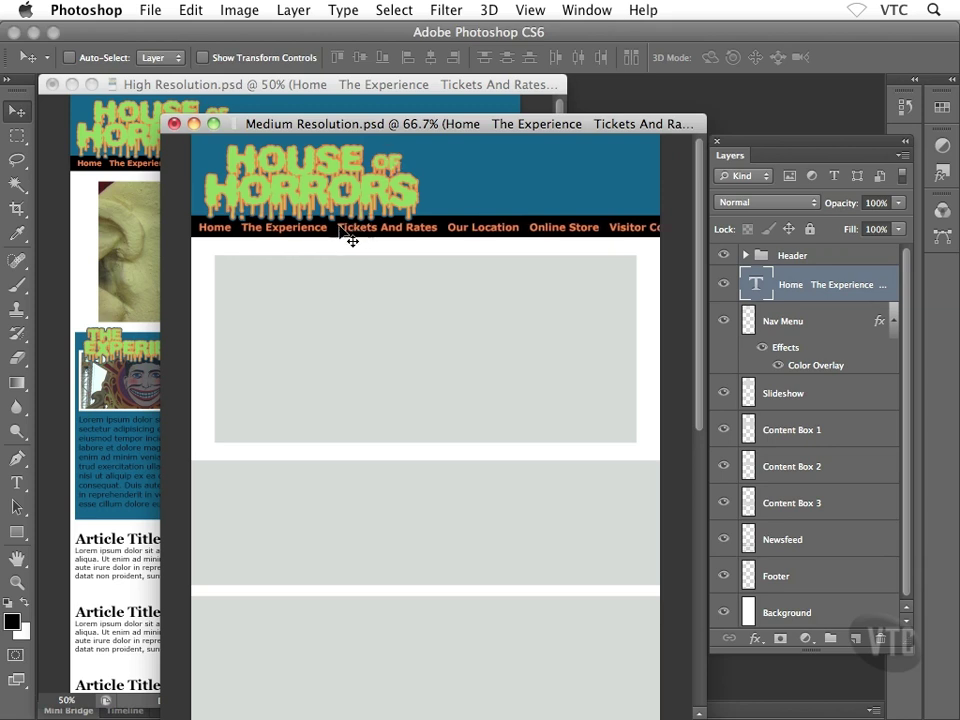
Scale the menu text down with Free Transform so all links from Home to Contact Us fit within the page width
{"action": "left_click_drag", "start_coordinate": [333, 126], "coordinate": [241, 65]}
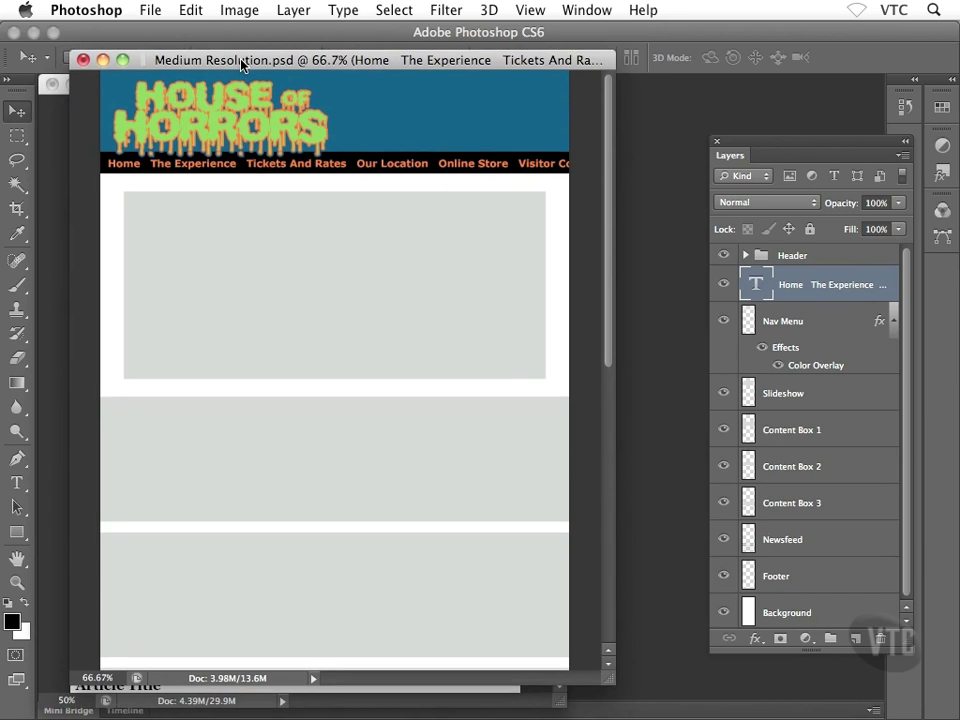
{"action": "left_click_drag", "start_coordinate": [607, 676], "coordinate": [735, 690]}
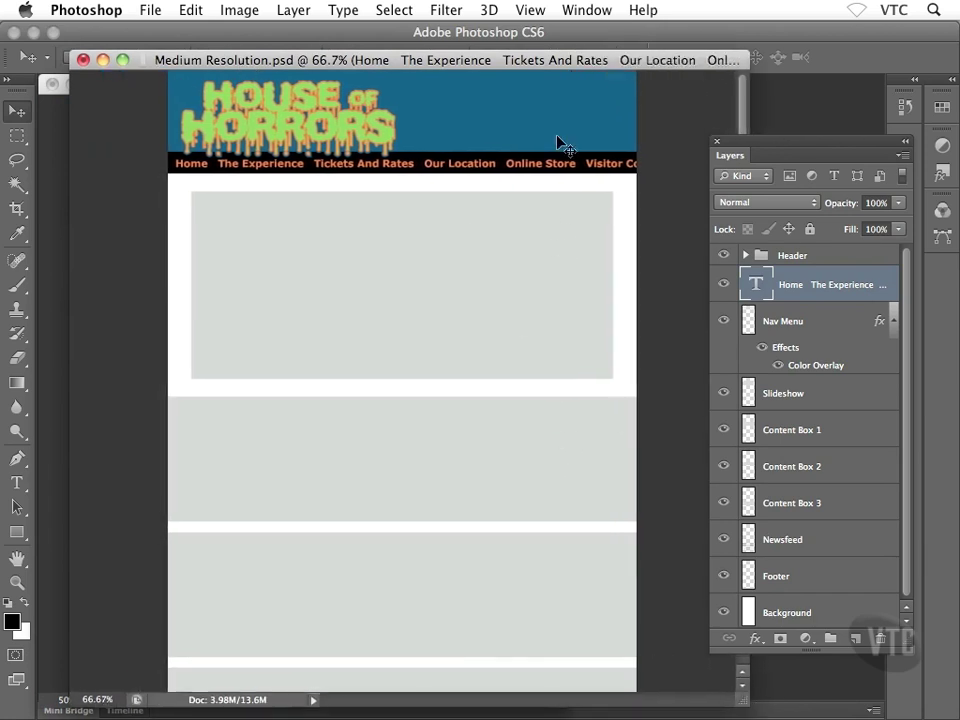
{"action": "left_click_drag", "start_coordinate": [537, 60], "coordinate": [520, 61]}
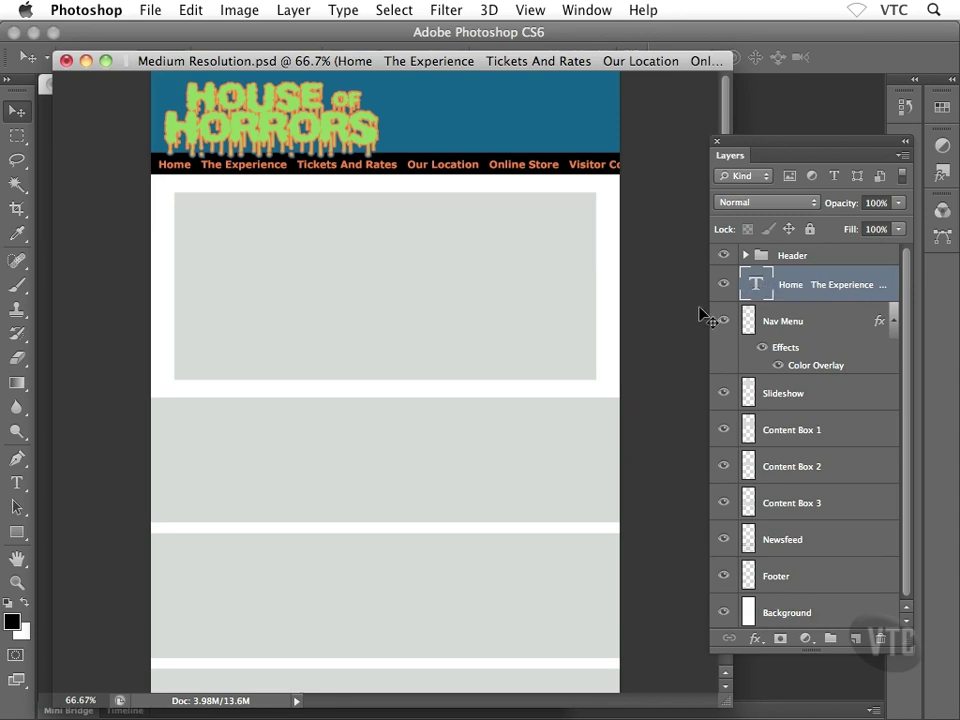
{"action": "key", "text": "ctrl+t"}
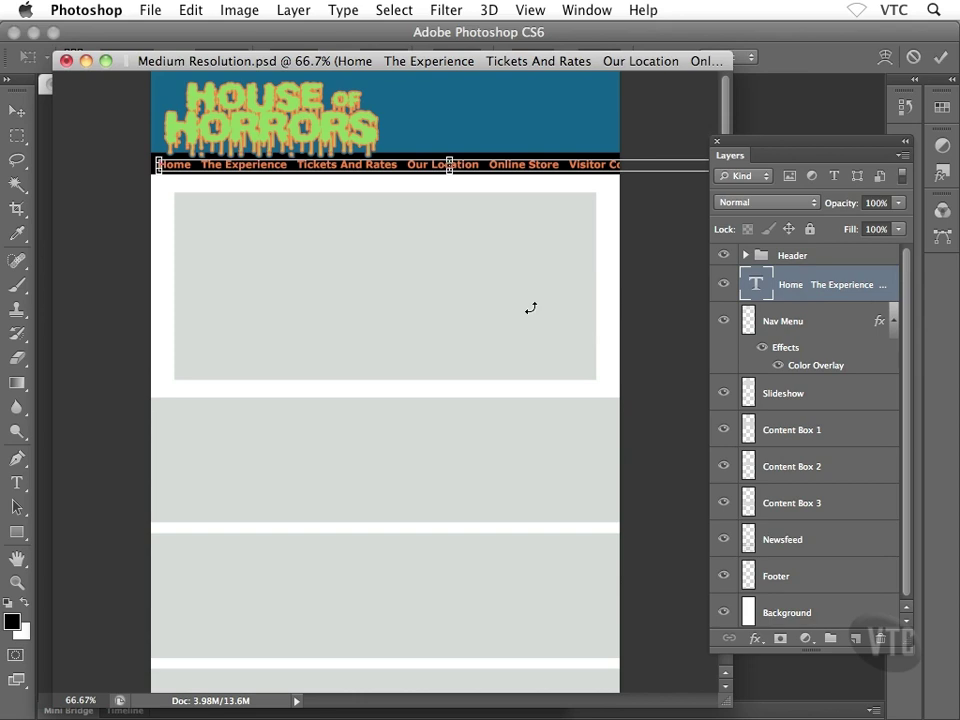
{"action": "left_click_drag", "start_coordinate": [771, 147], "coordinate": [854, 247]}
{"action": "left_click_drag", "start_coordinate": [737, 697], "coordinate": [806, 688]}
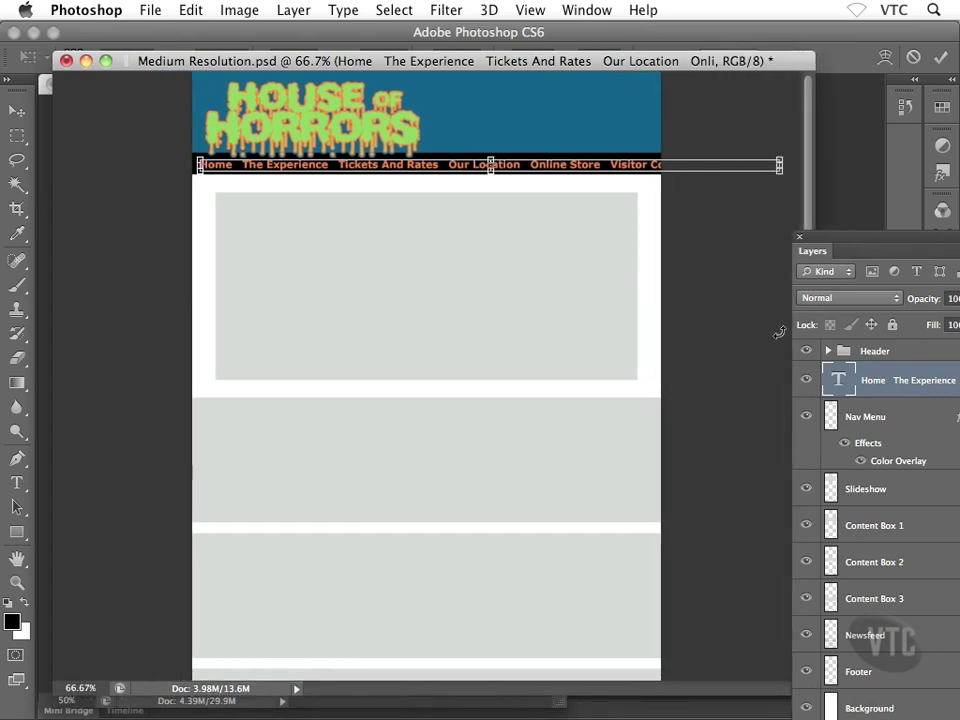
{"action": "left_click_drag", "start_coordinate": [782, 180], "coordinate": [648, 181]}
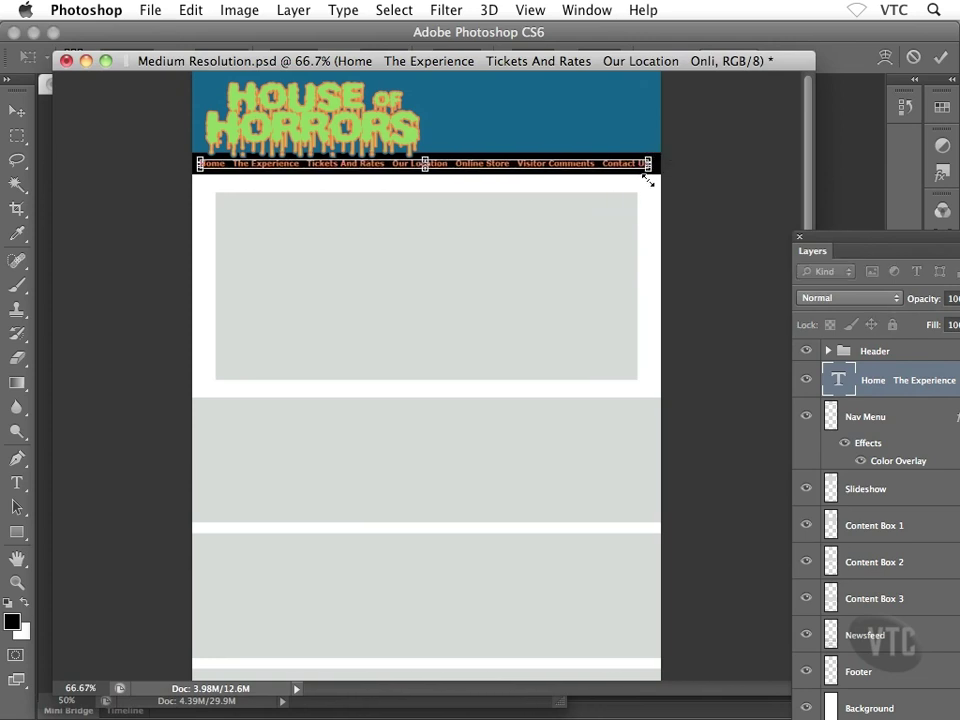
{"action": "key", "text": "Return"}
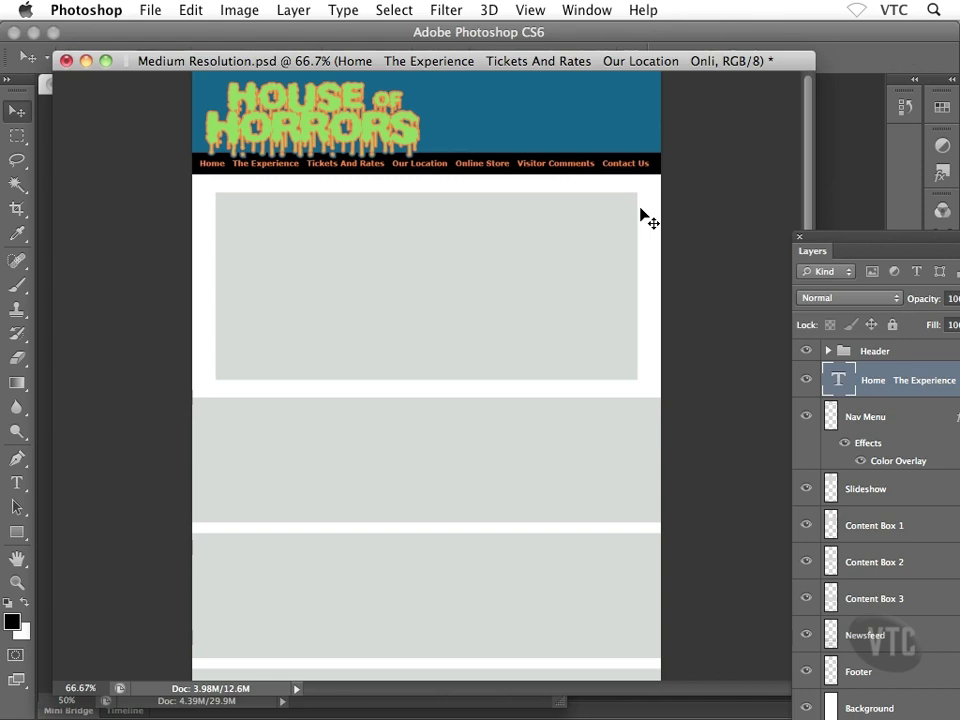
Nudge the menu text slightly right and up to center it within the black navigation bar, checking it at 100% zoom
{"action": "key", "text": "Right"}
{"action": "key", "text": "Right"}
{"action": "key", "text": "Right"}
{"action": "key", "text": "Right"}
{"action": "key", "text": "Right"}
{"action": "key", "text": "Right"}
{"action": "key", "text": "Left"}
{"action": "key", "text": "Down"}
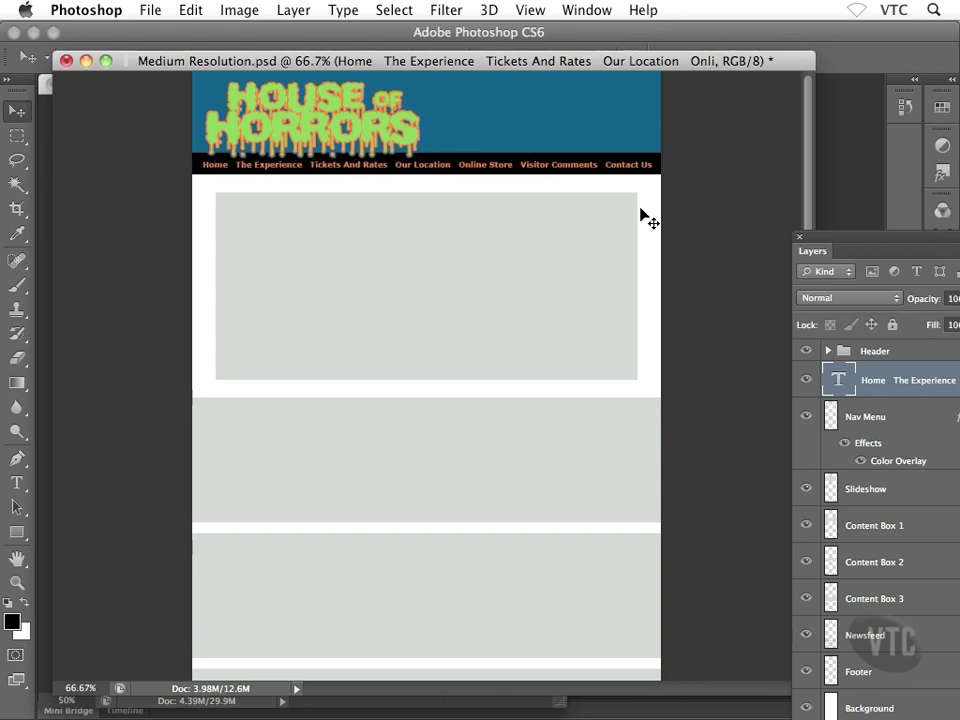
{"action": "key", "text": "super+1"}
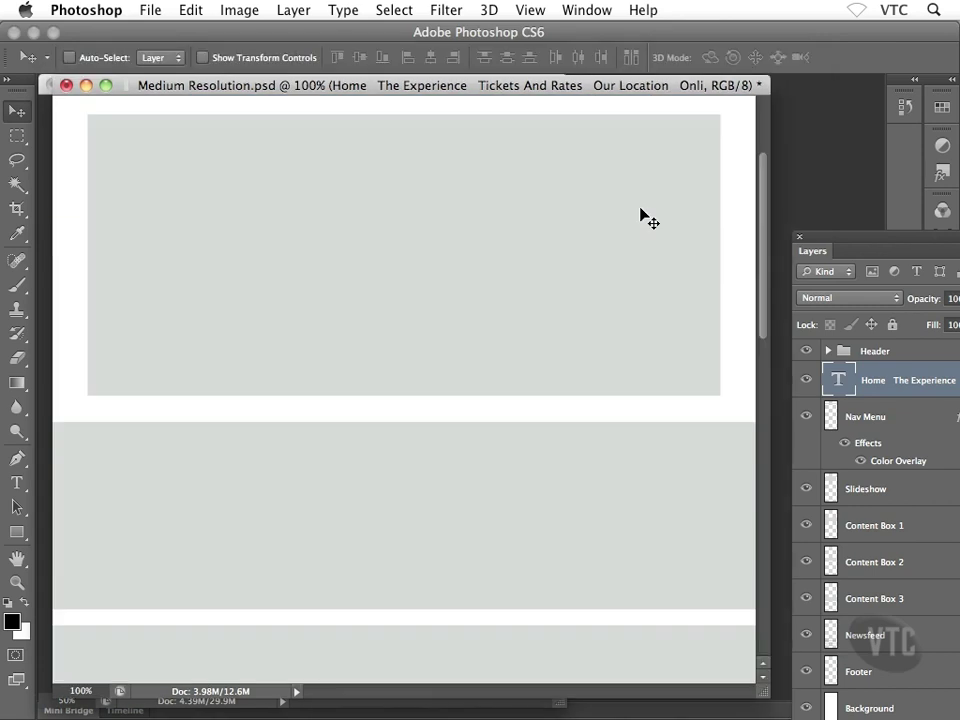
{"action": "left_click_drag", "start_coordinate": [521, 255], "coordinate": [525, 389]}
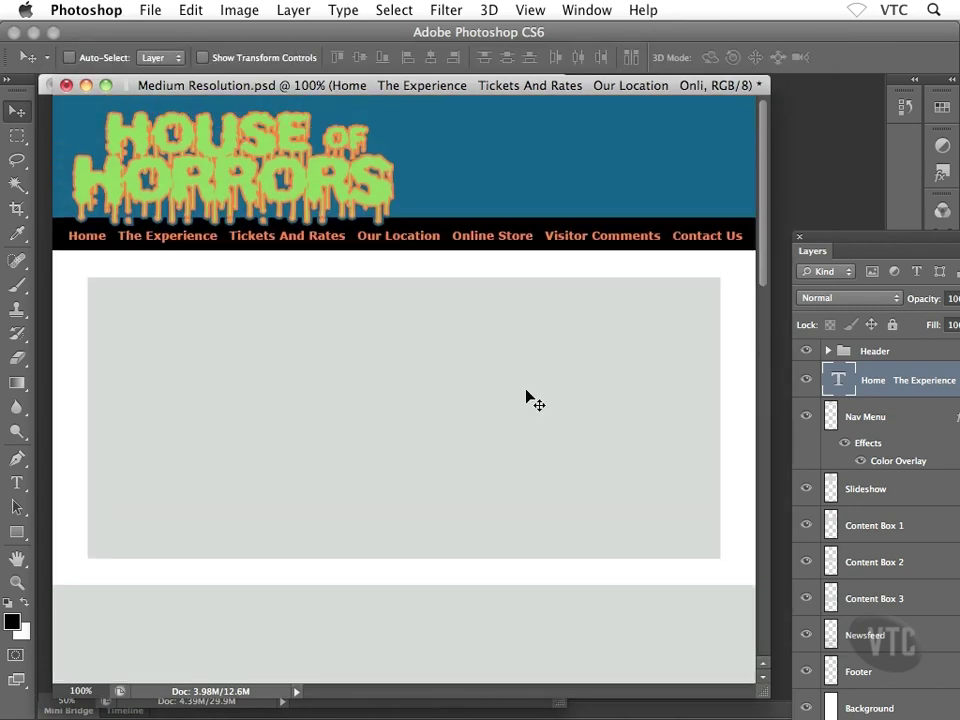
{"action": "key", "text": "Up"}
{"action": "key", "text": "Up"}
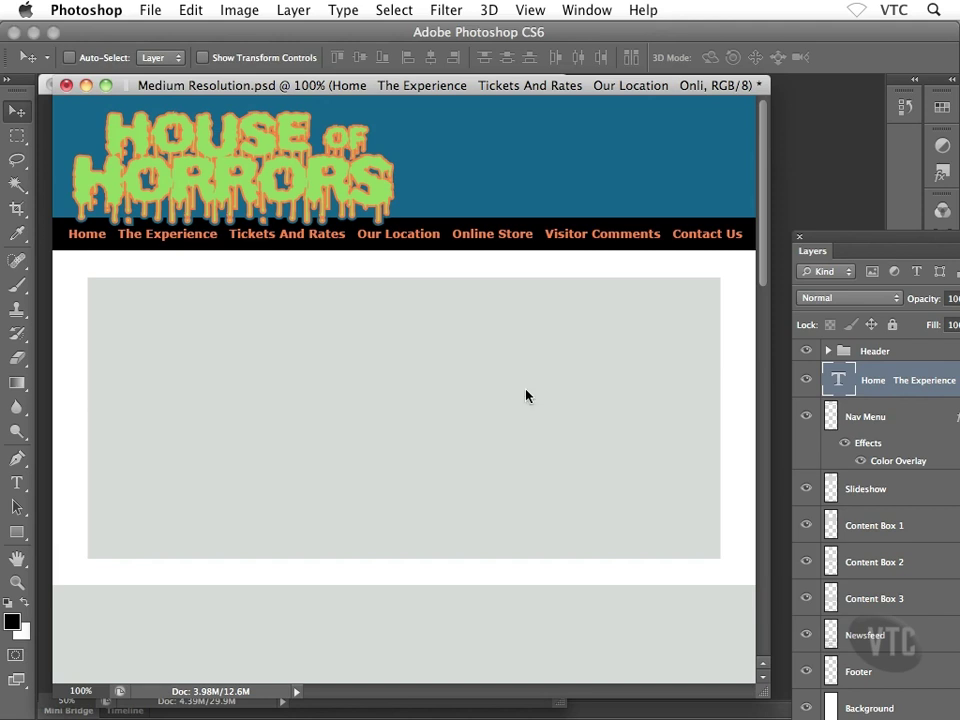
Group the menu text and Nav Menu layers of Medium Resolution.psd and name the group "Navigation Menu"
{"action": "key", "text": "super+minus"}
{"action": "key", "text": "super+minus"}
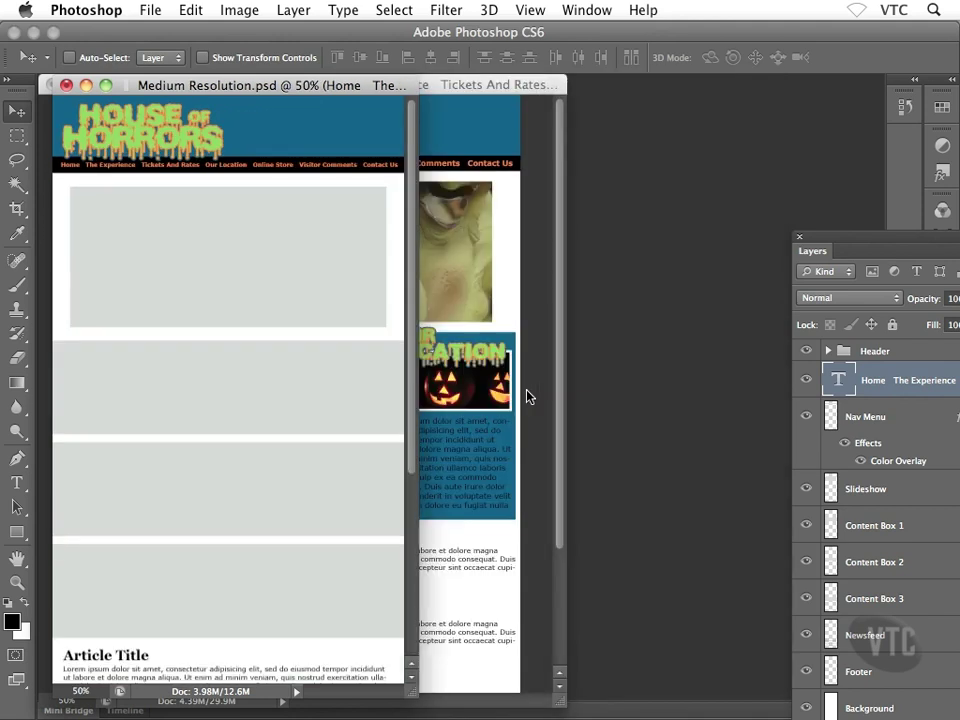
{"action": "left_click_drag", "start_coordinate": [412, 692], "coordinate": [453, 714]}
{"action": "left_click_drag", "start_coordinate": [386, 88], "coordinate": [689, 151]}
{"action": "left_click_drag", "start_coordinate": [866, 240], "coordinate": [729, 133]}
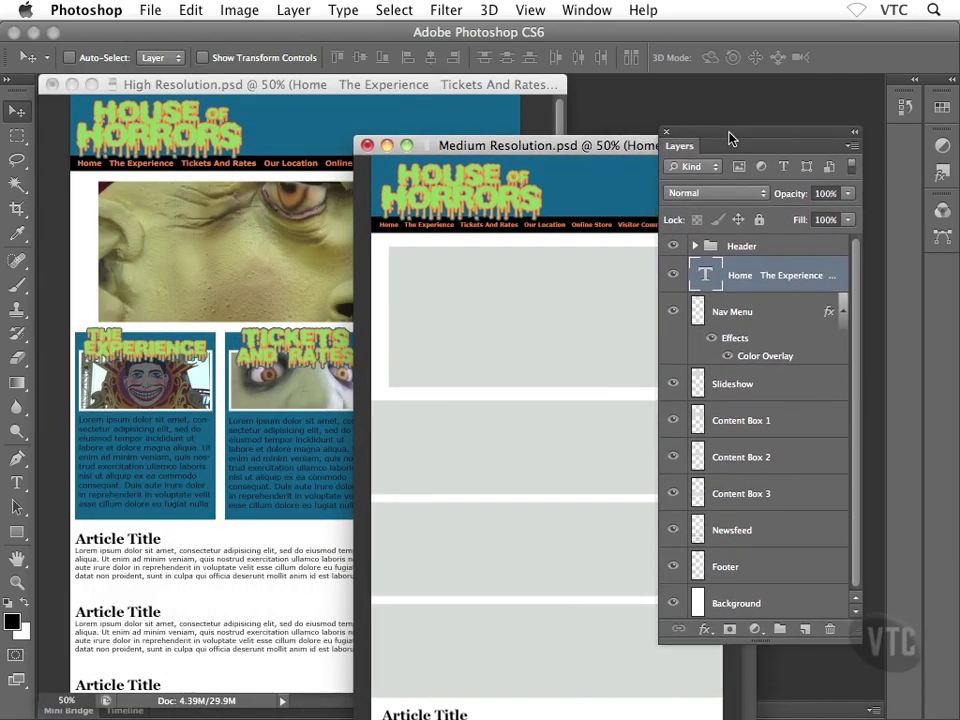
{"action": "left_click", "coordinate": [748, 312], "text": "shift"}
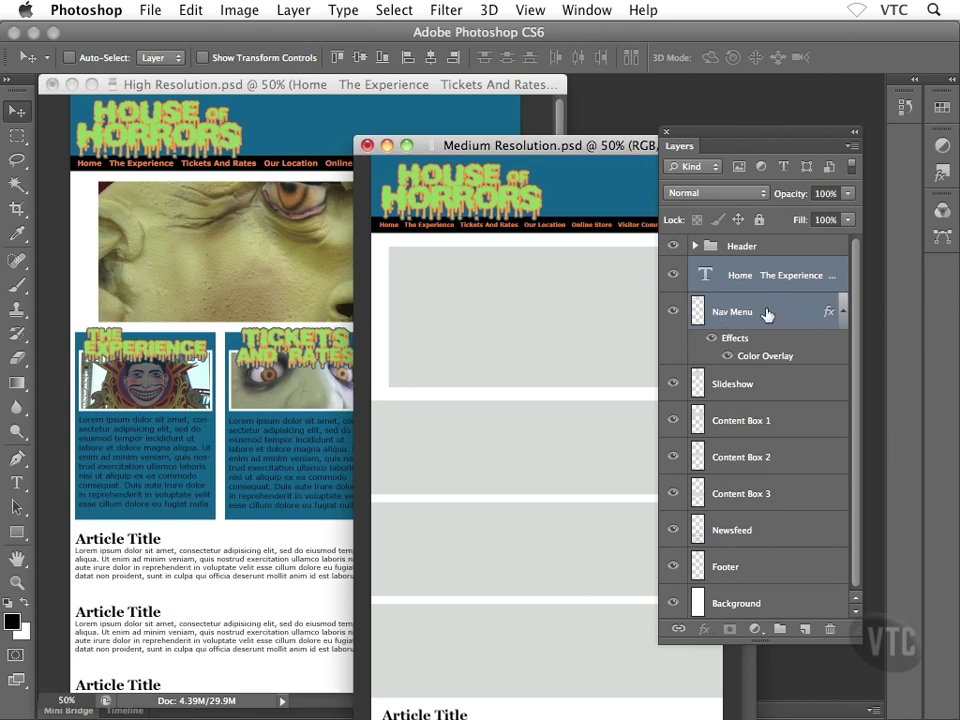
{"action": "key", "text": "super+g"}
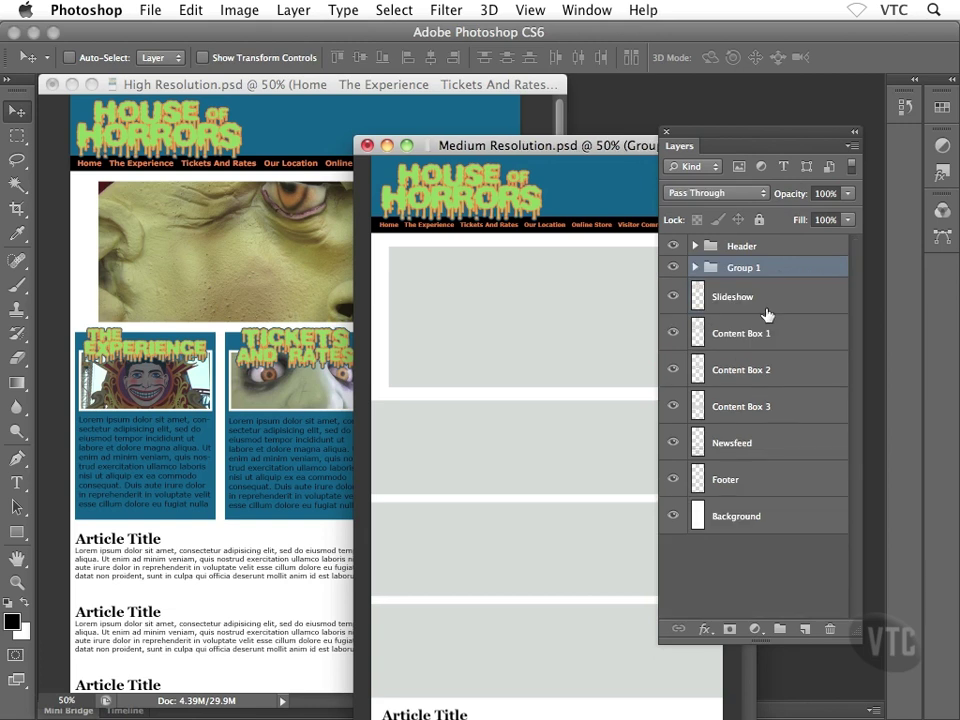
{"action": "double_click", "coordinate": [745, 268]}
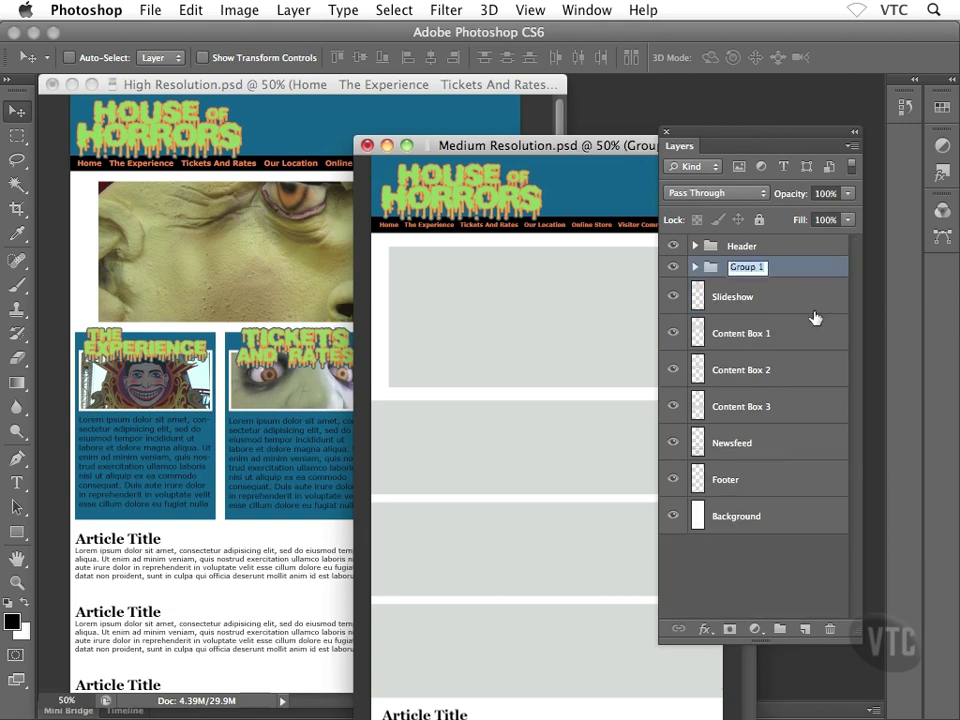
{"action": "type", "text": "Navigation Menu"}
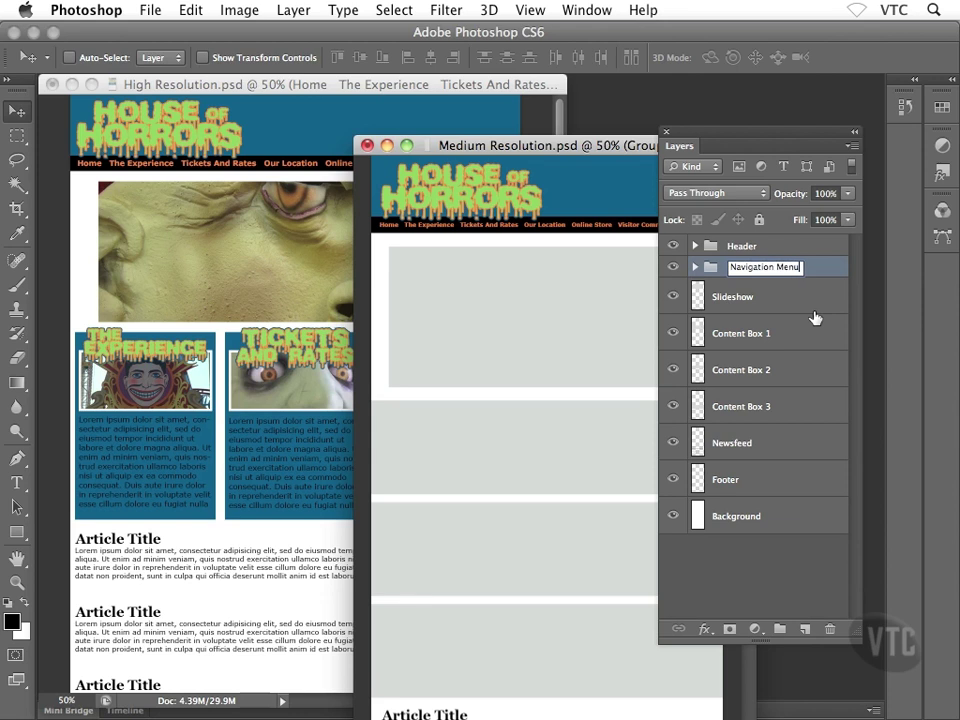
{"action": "key", "text": "Return"}
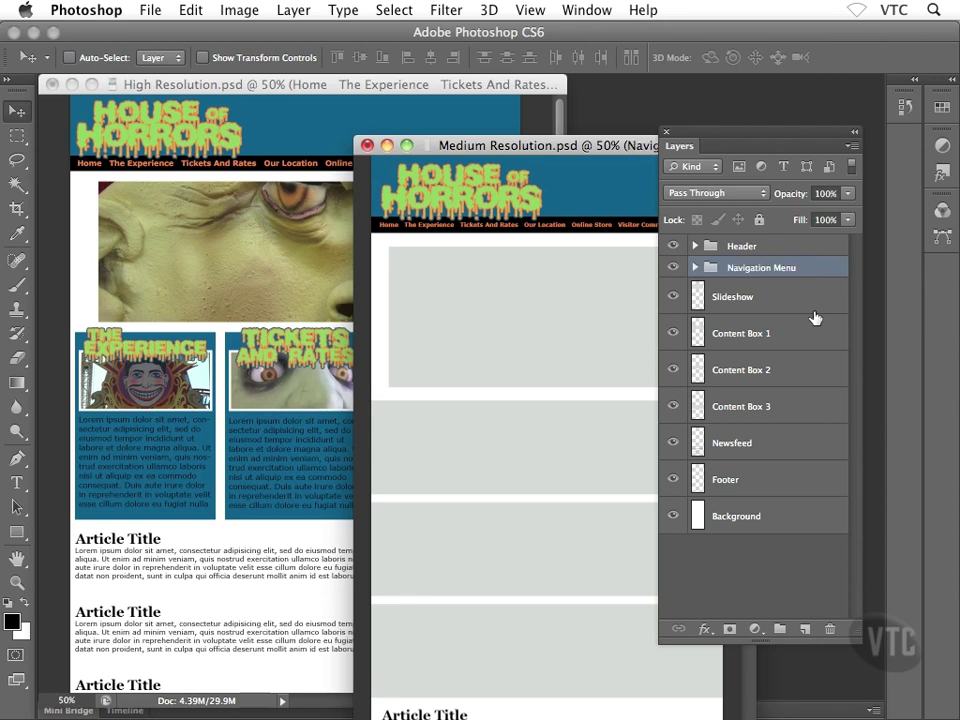